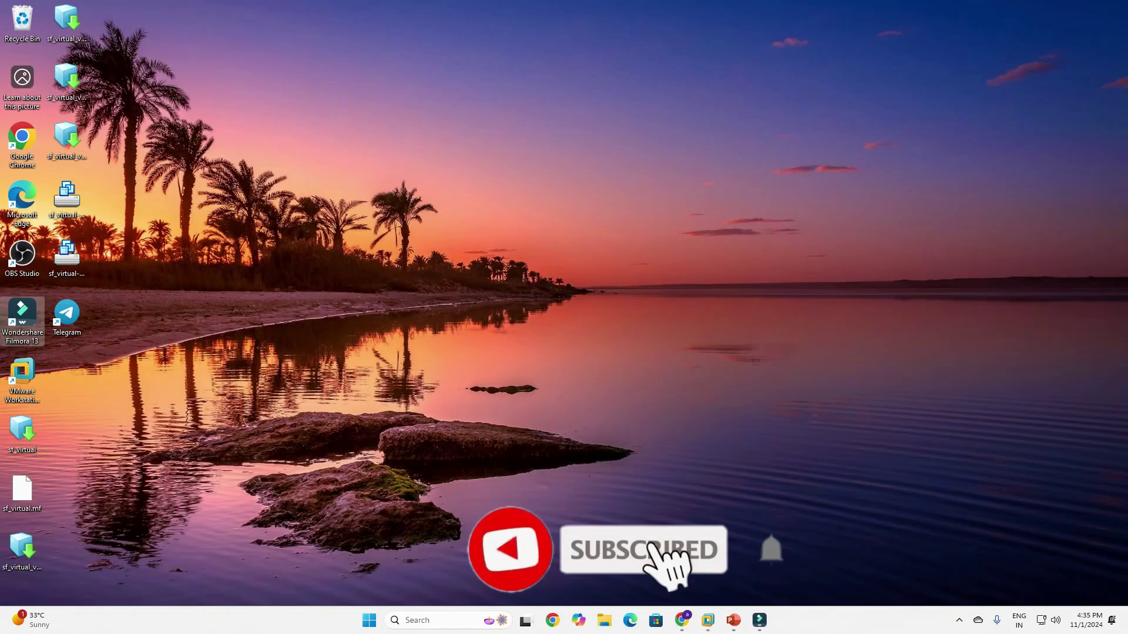
Log in to the FortiGate login page as admin with its password, then choose Later on the setup prompt
left_click(733, 620)
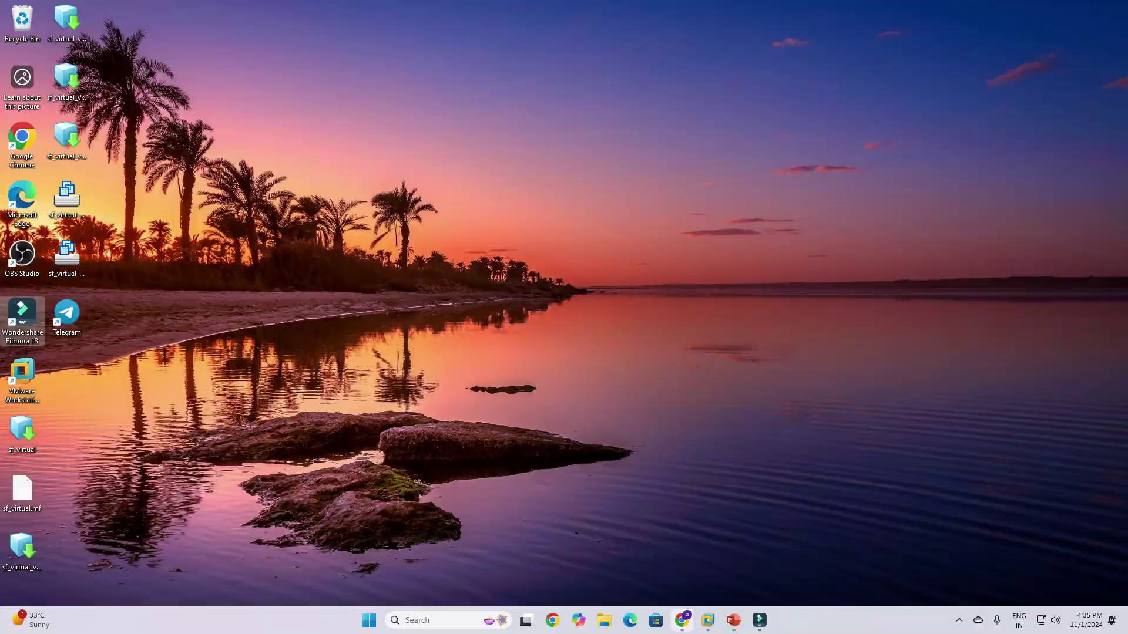
left_click(681, 620)
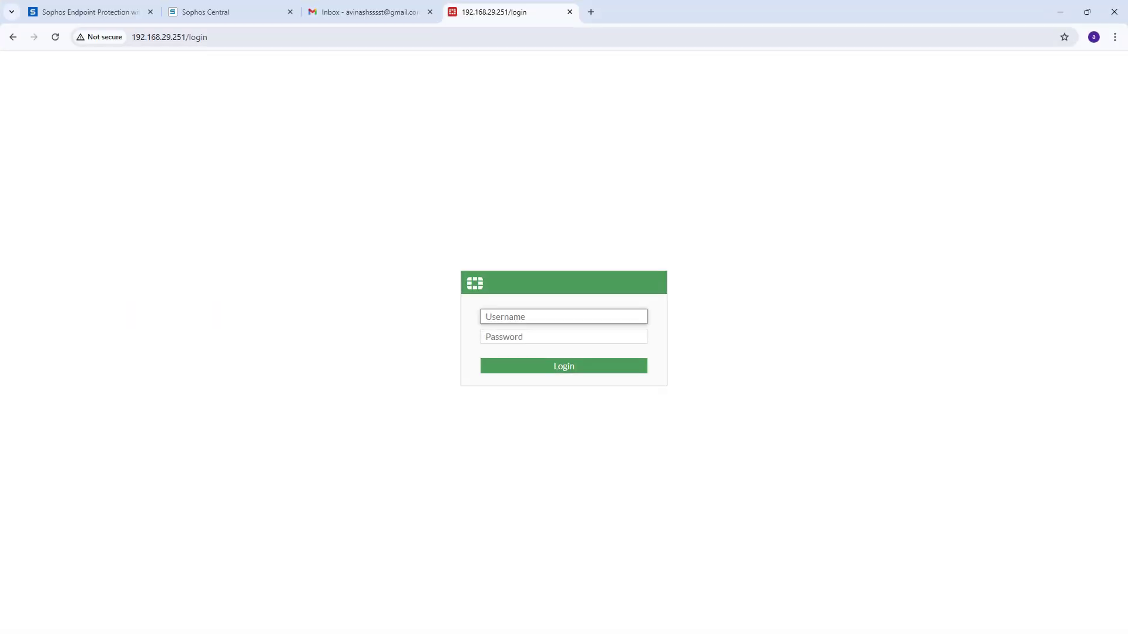
type("admin")
key("Tab")
key("Caps_Lock")
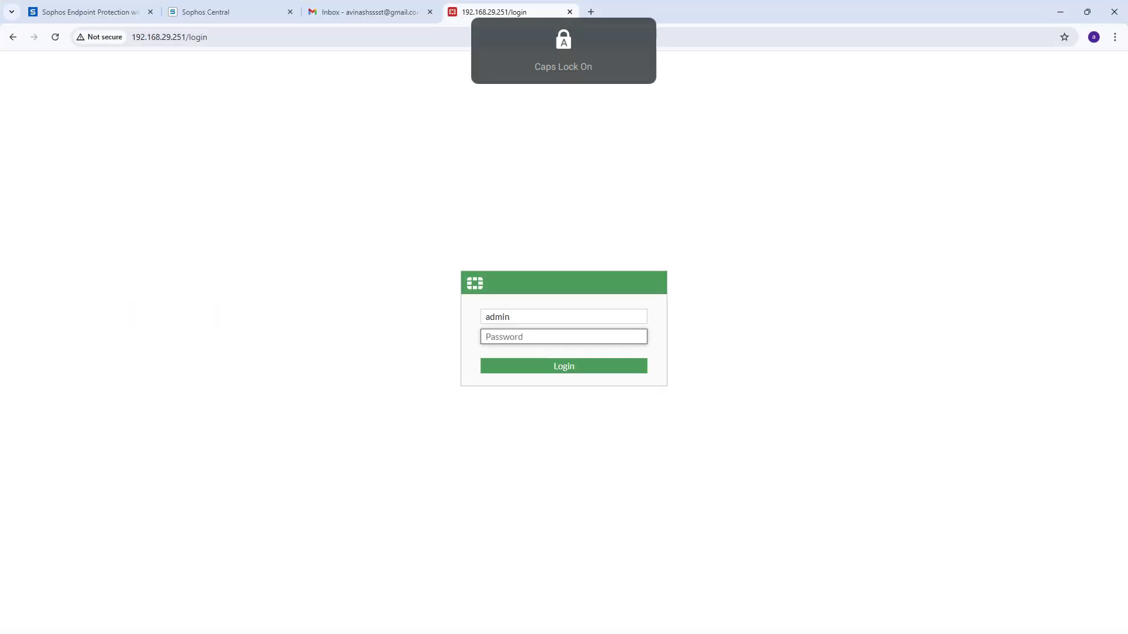
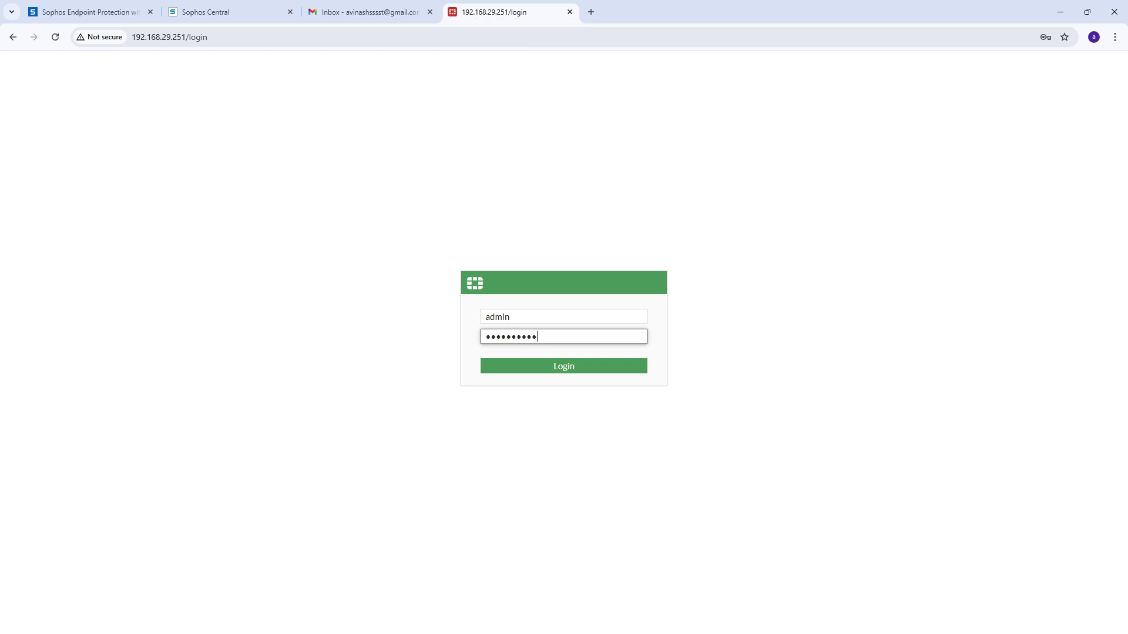
key("Return")
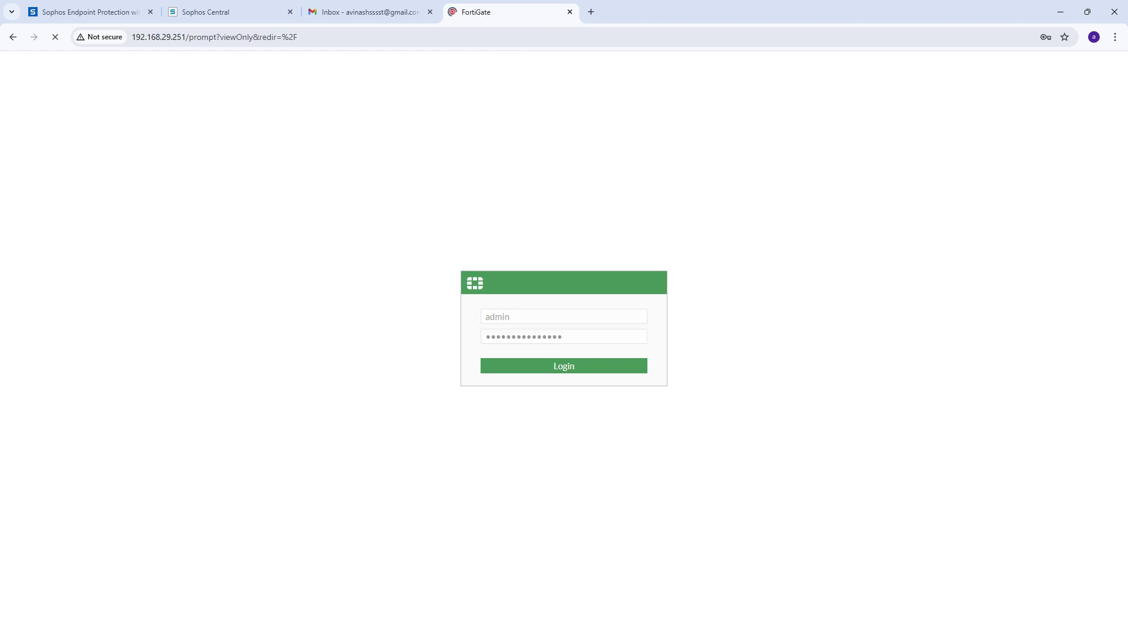
key("Tab")
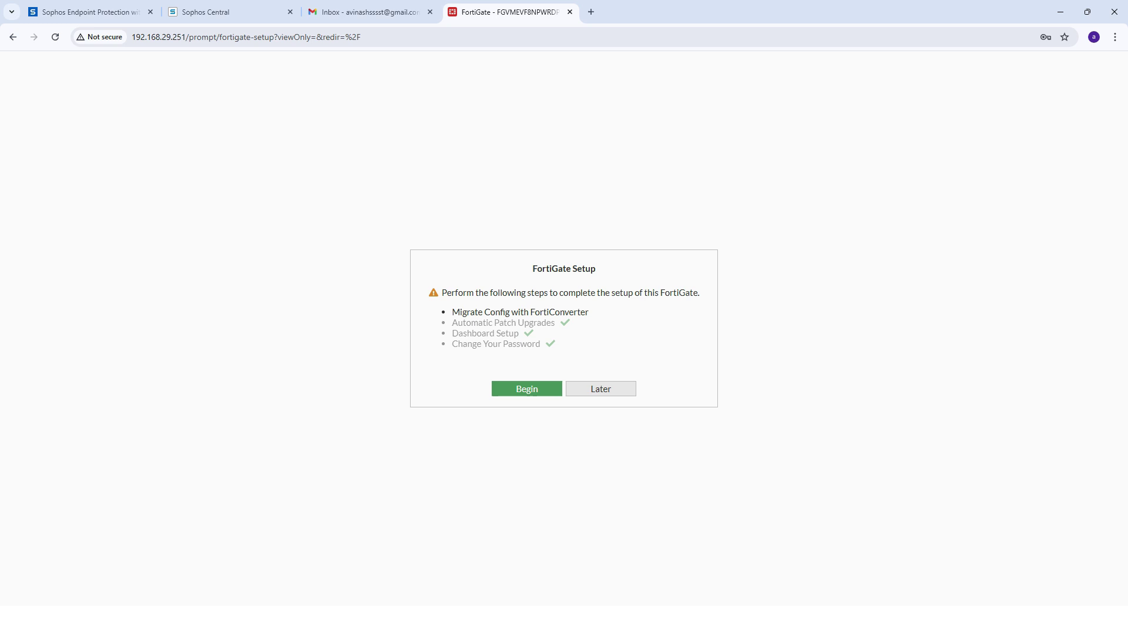
key("Return")
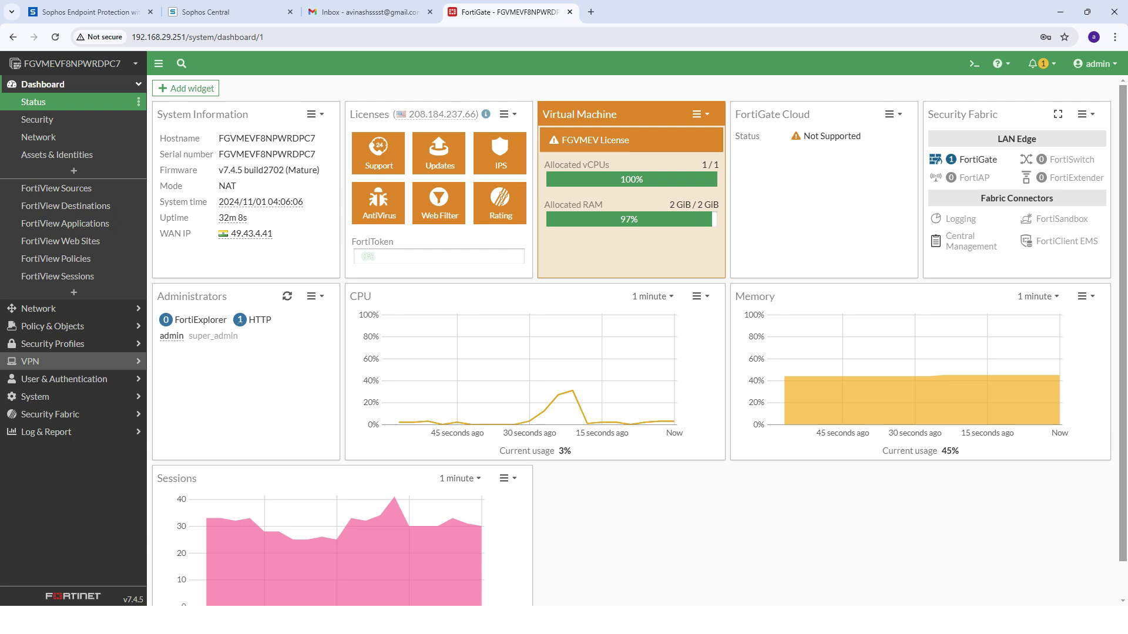
Open System > Administrators and select the admin account row
left_click(59, 397)
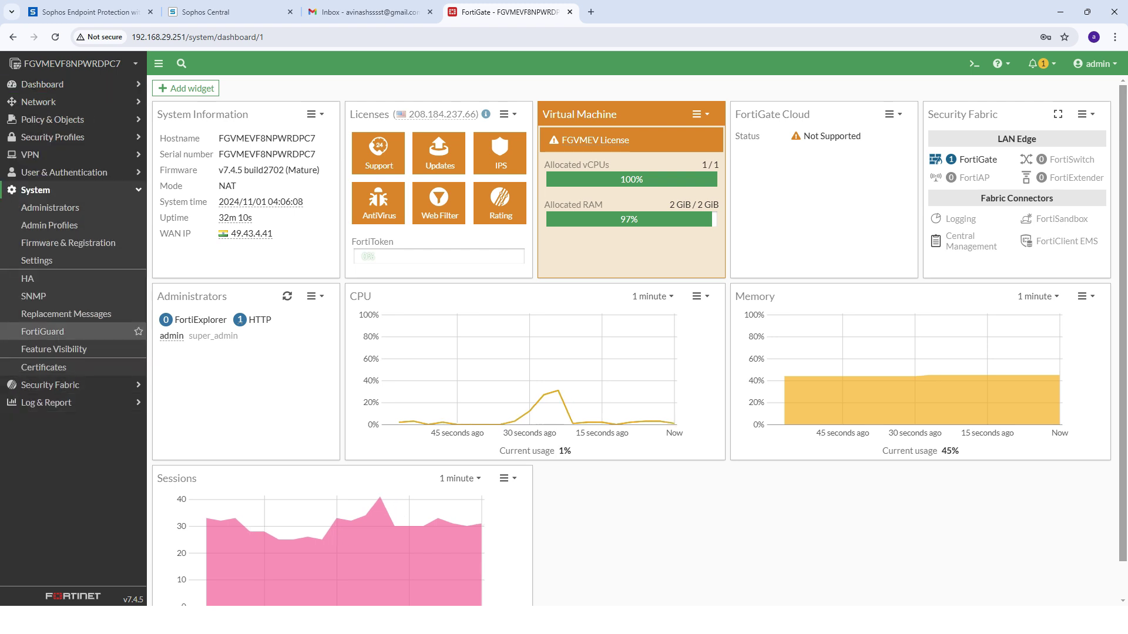
left_click(50, 208)
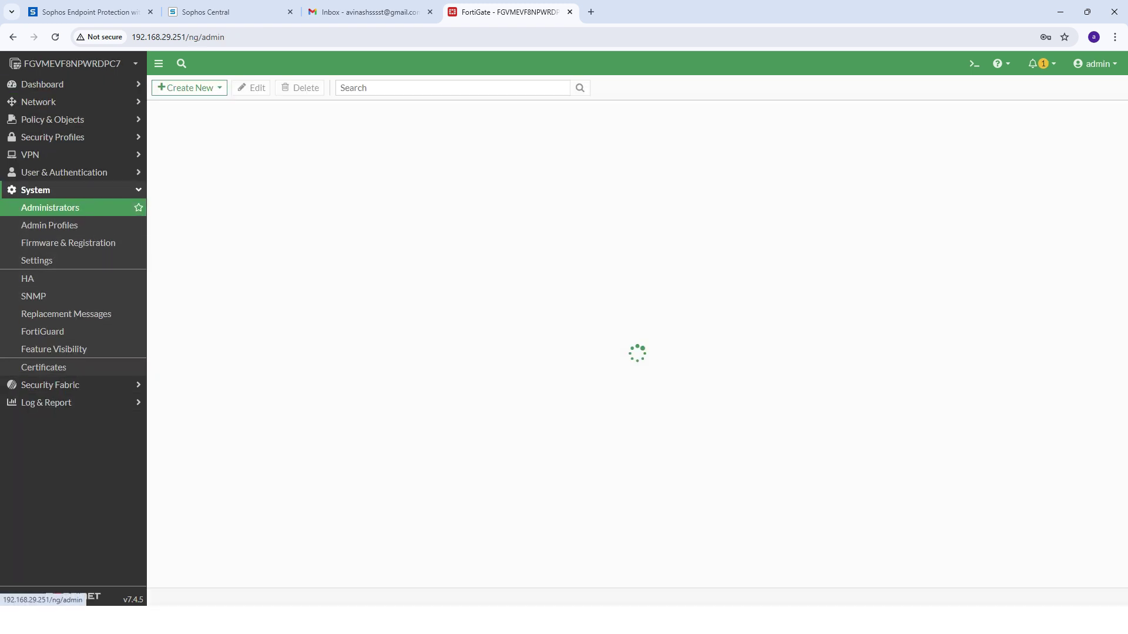
left_click(176, 188)
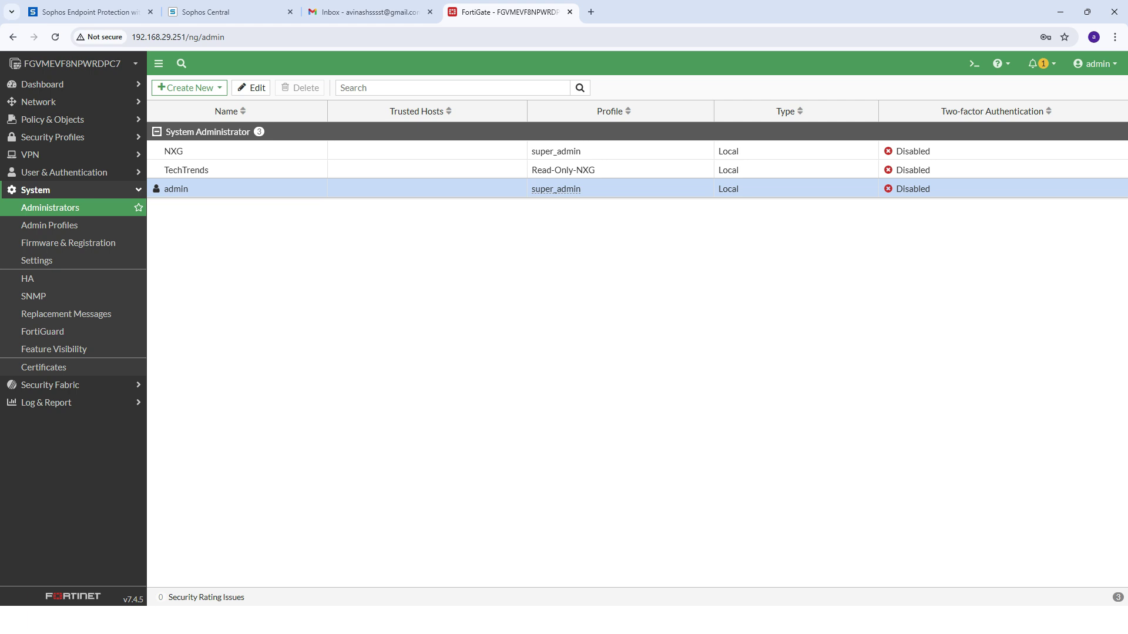
Log out and attempt to sign in as NXG with its password, which fails
left_click(1097, 63)
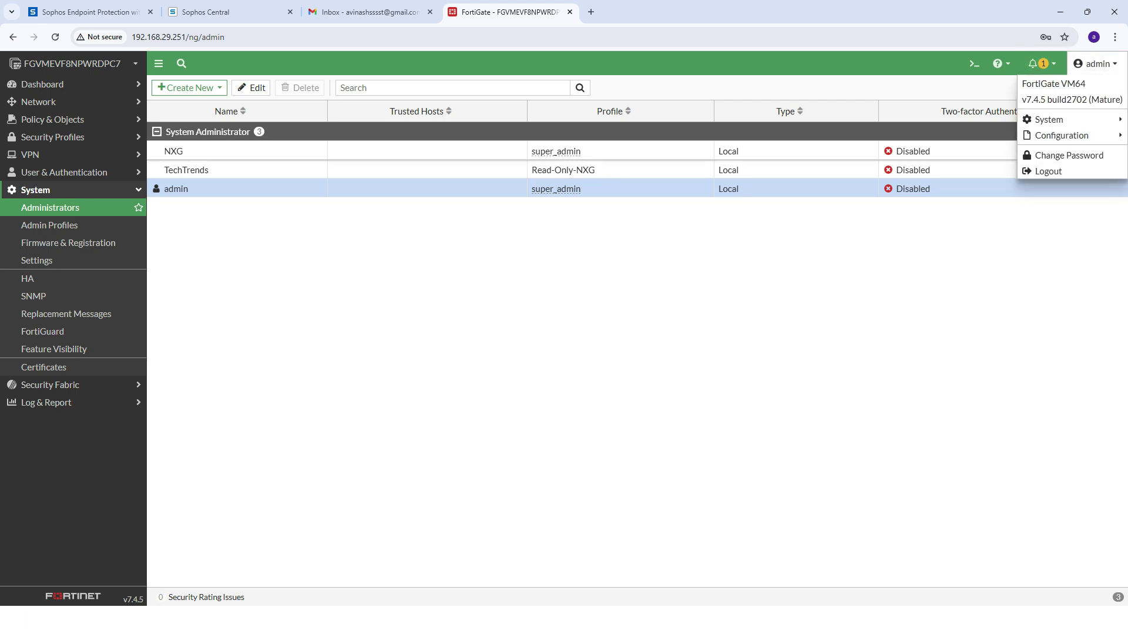
left_click(1049, 171)
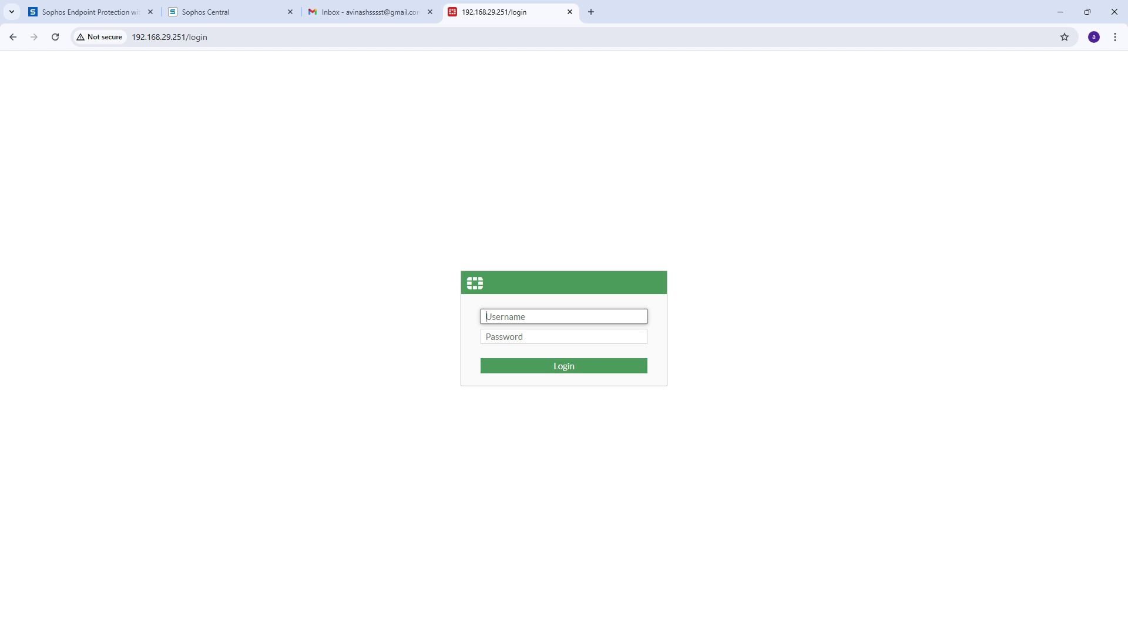
key("Caps_Lock")
type("NXG")
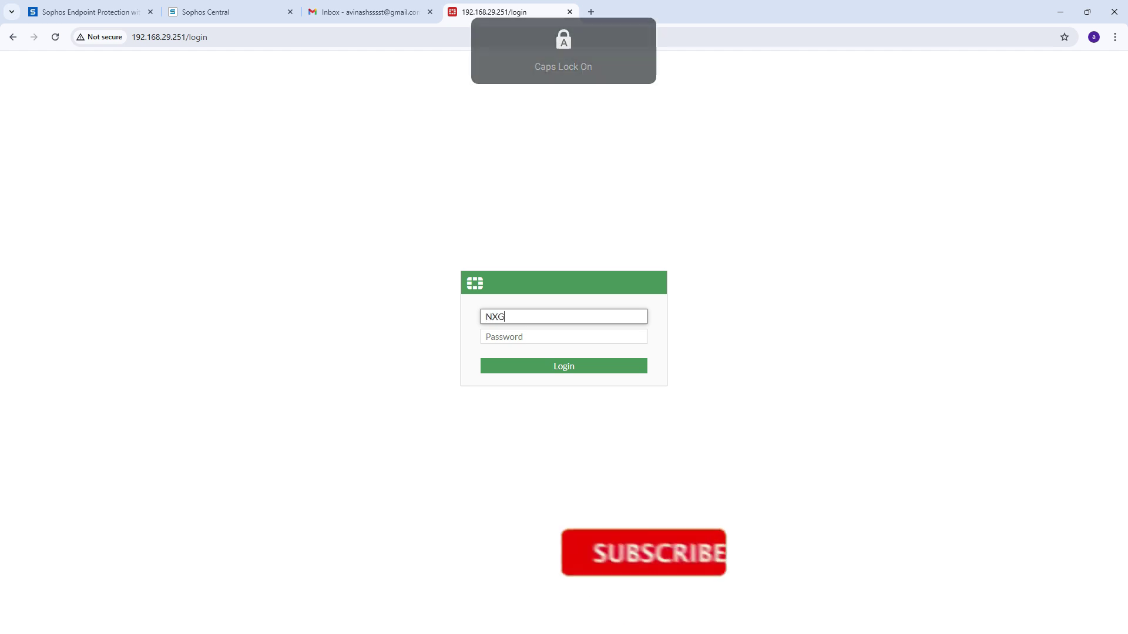
key("Tab")
key("Caps_Lock")
type("***")
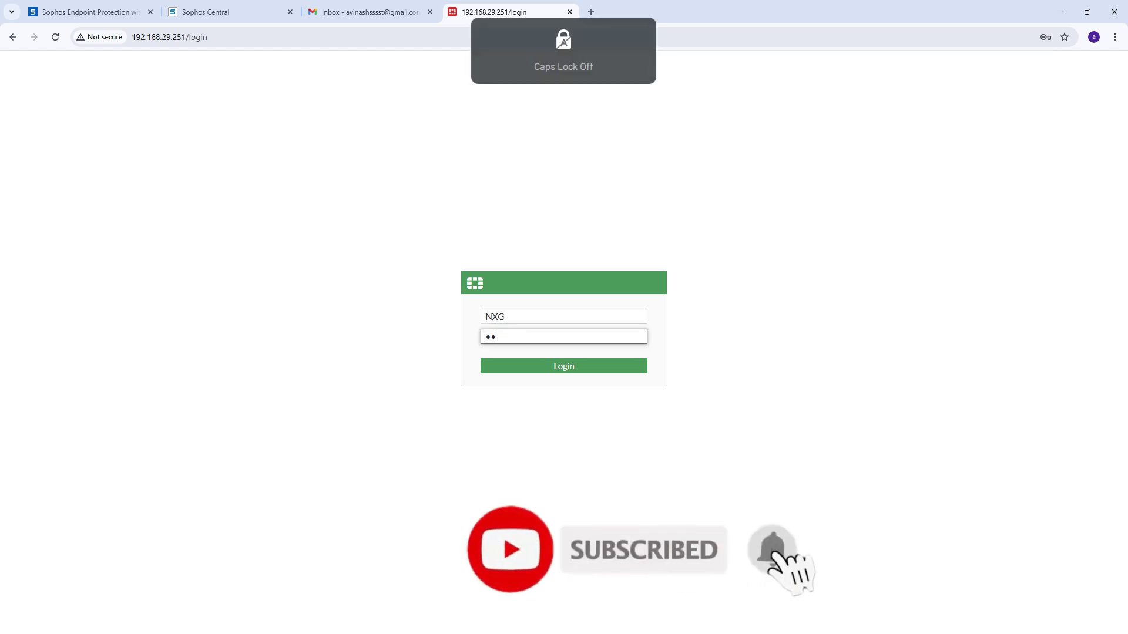
type("**********")
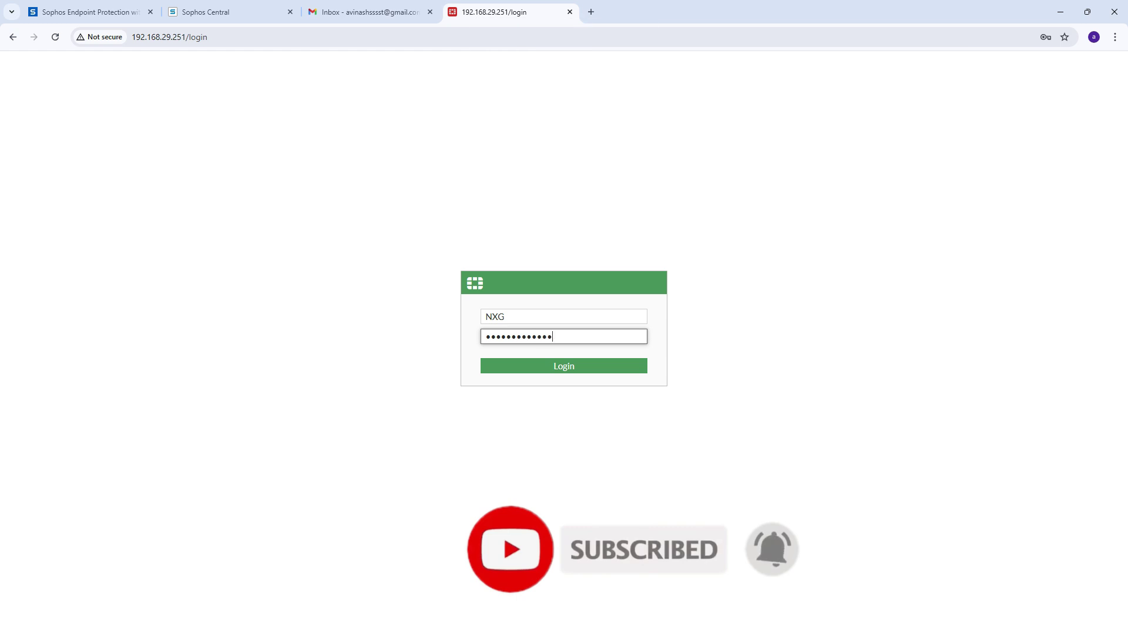
type("***")
key("Return")
Retry the NXG login with its password, successfully signing in
key("Caps_Lock")
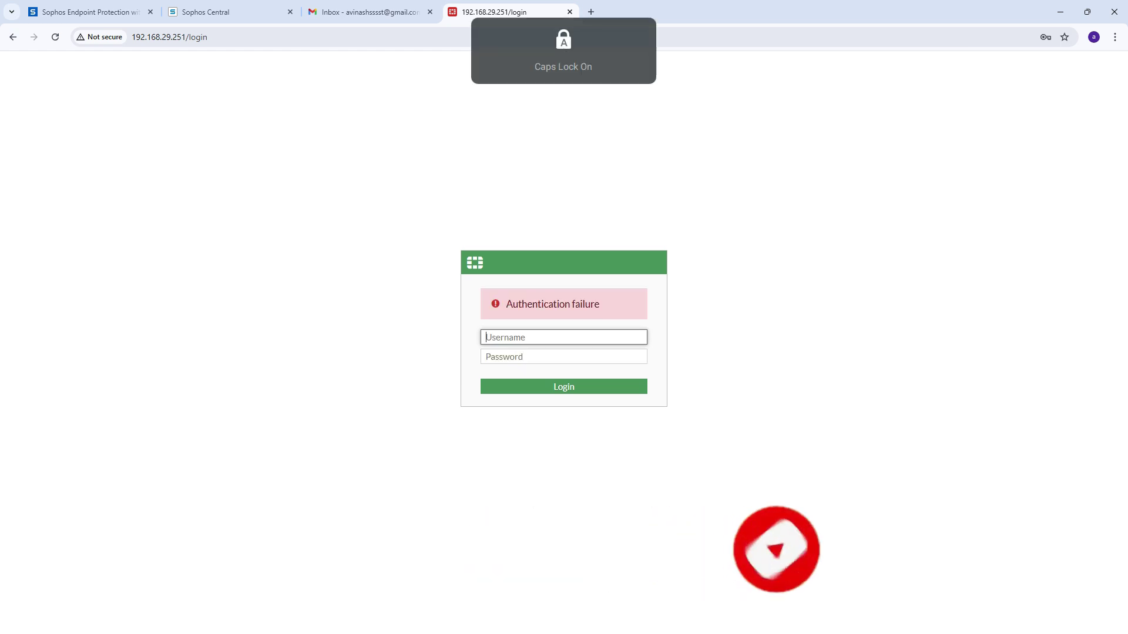
type("NXG")
key("Tab")
key("Caps_Lock")
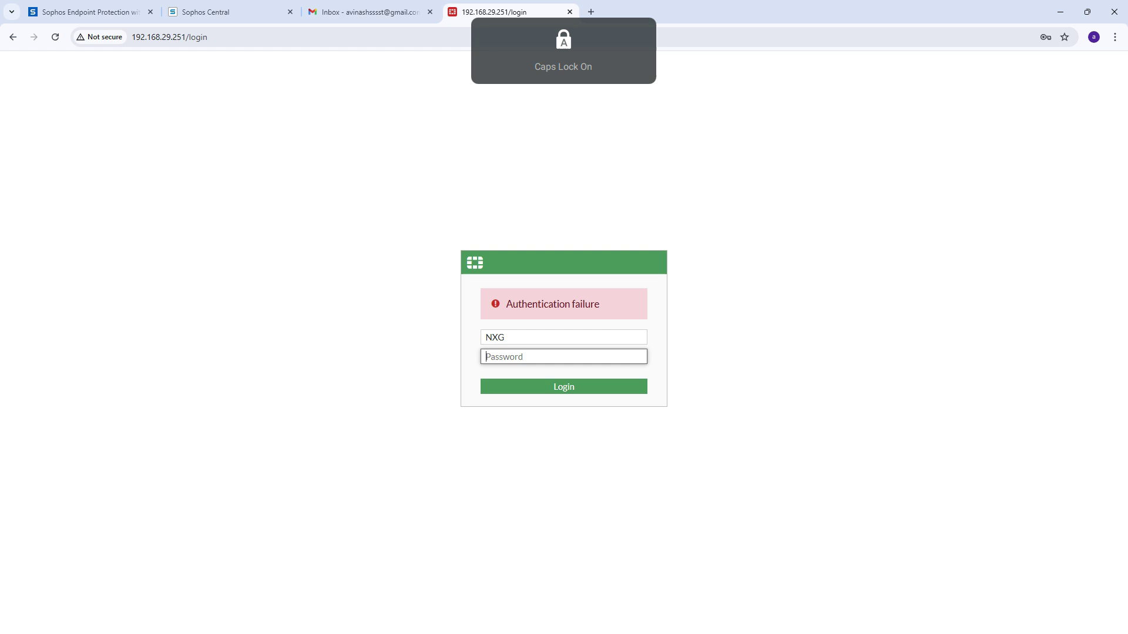
type("*********")
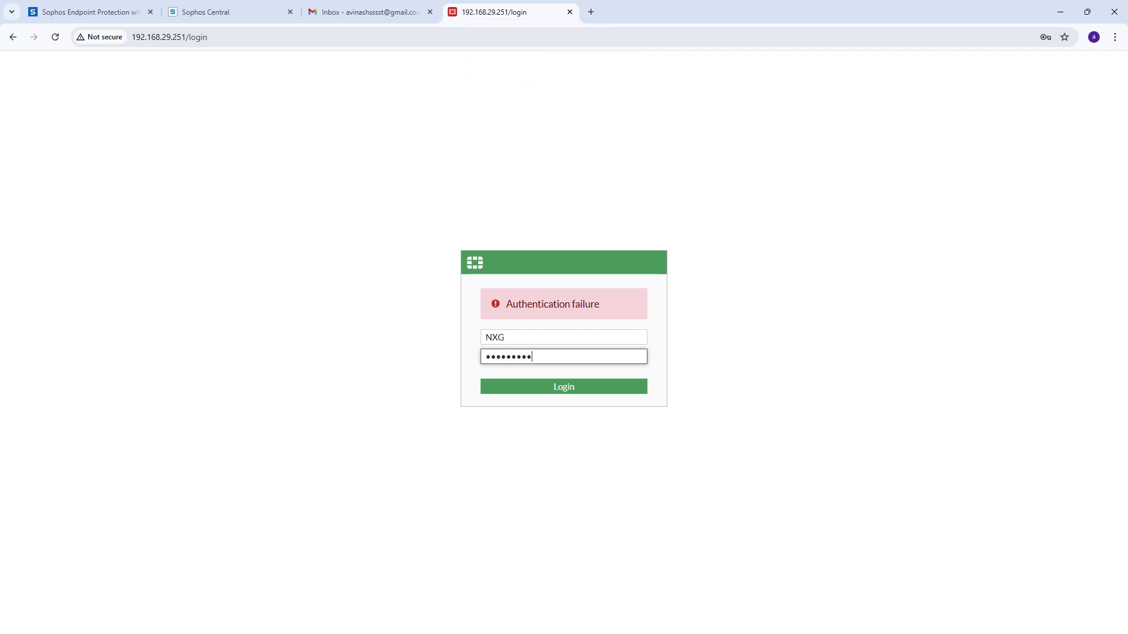
type("*****")
key("Return")
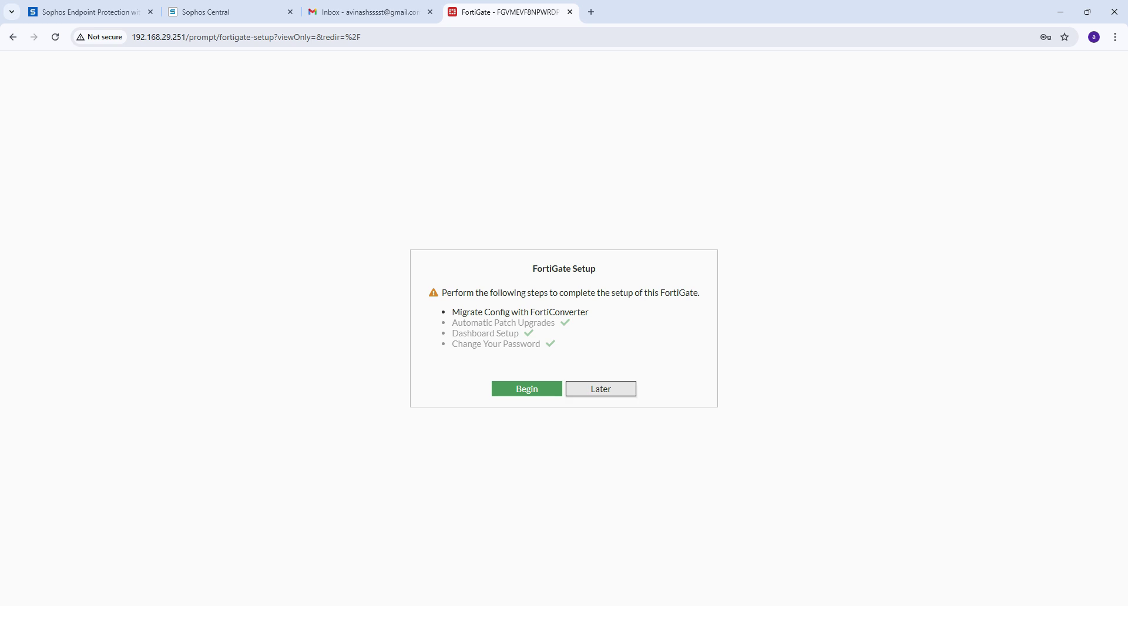
Choose Later on the setup prompt, then open System > Administrators and select the admin row
left_click(600, 389)
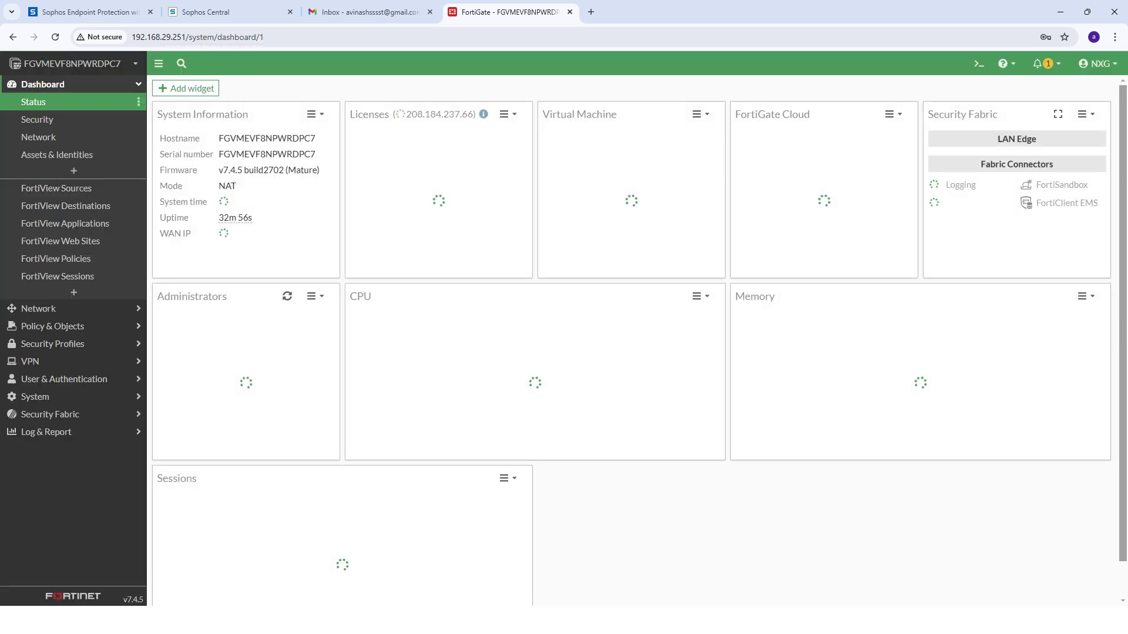
left_click(35, 397)
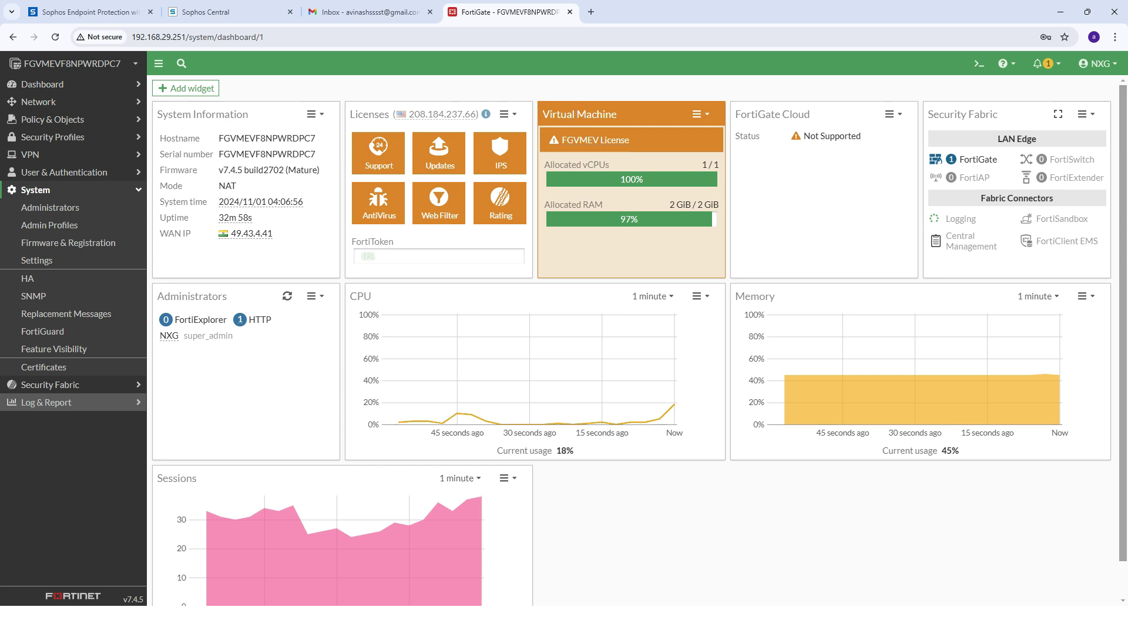
left_click(50, 207)
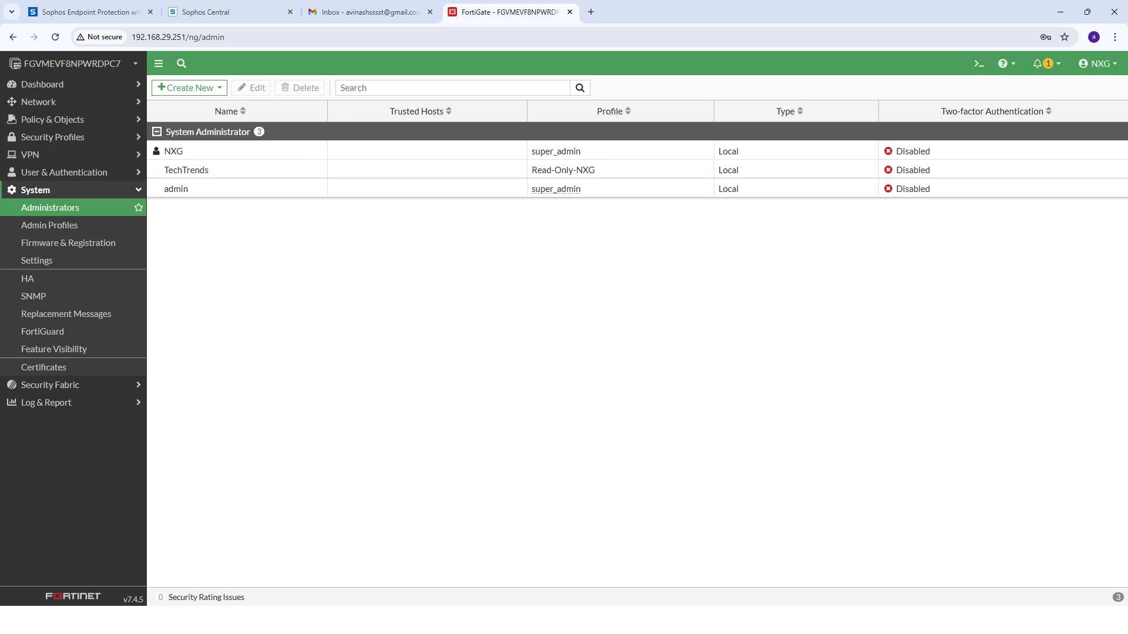
left_click(555, 189)
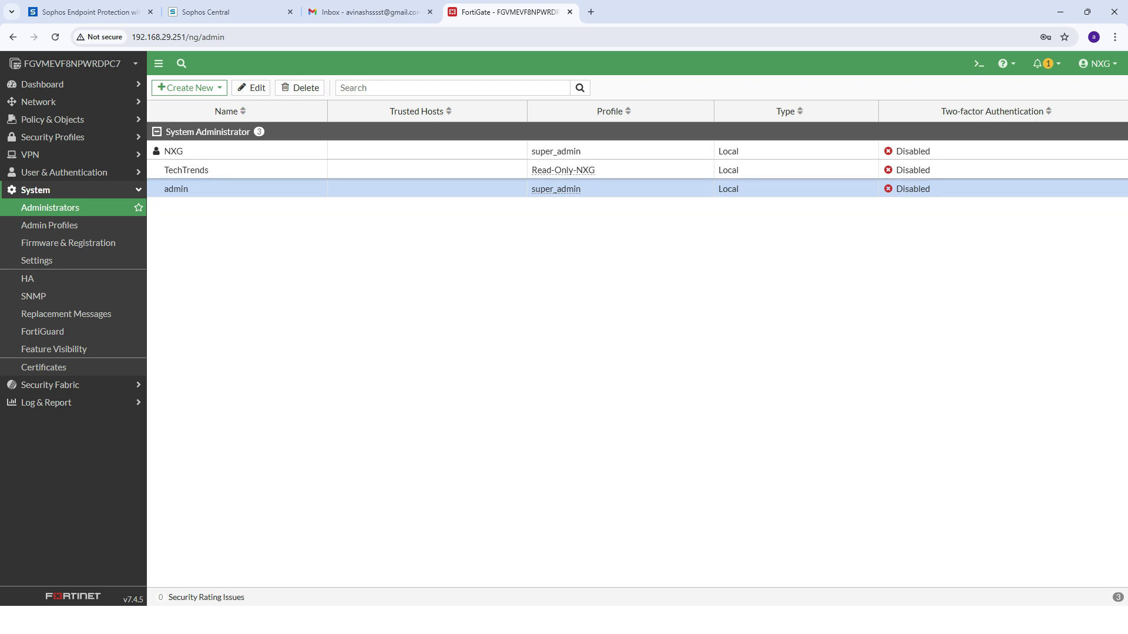
Edit the admin account and replace its username with AVINASH
left_click(250, 88)
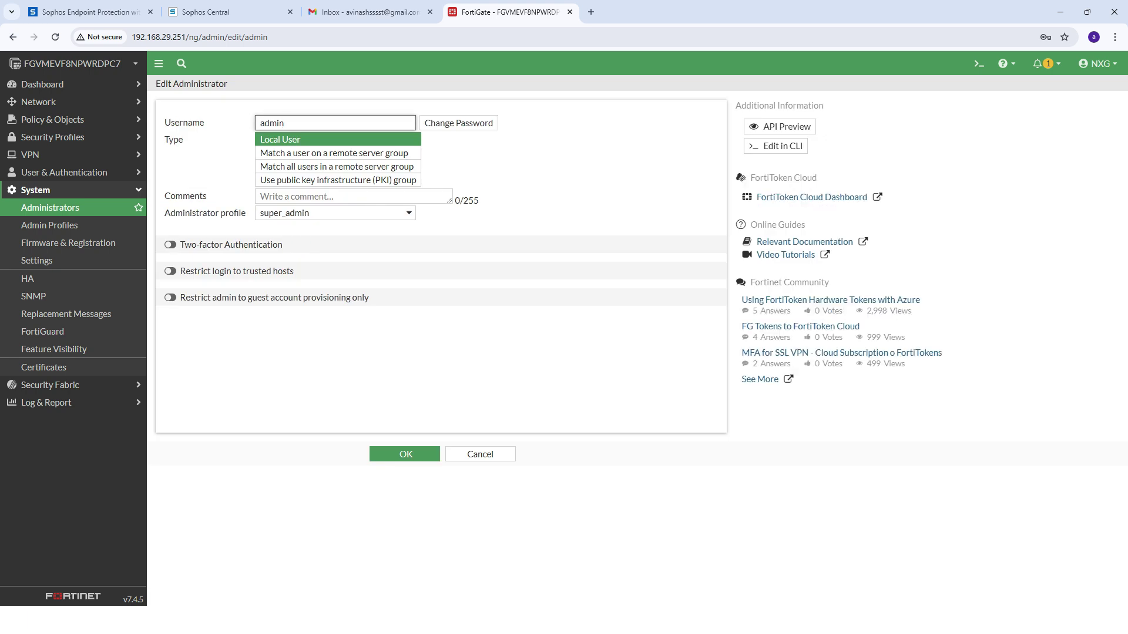
key("ctrl+a")
key("BackSpace")
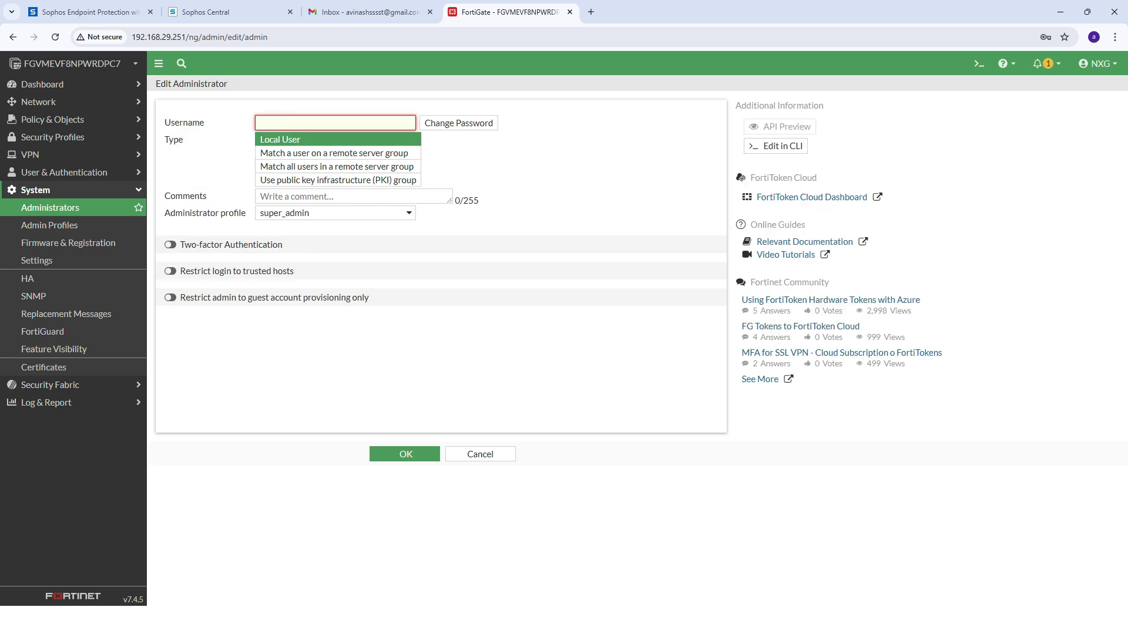
key("Caps_Lock")
type("AV")
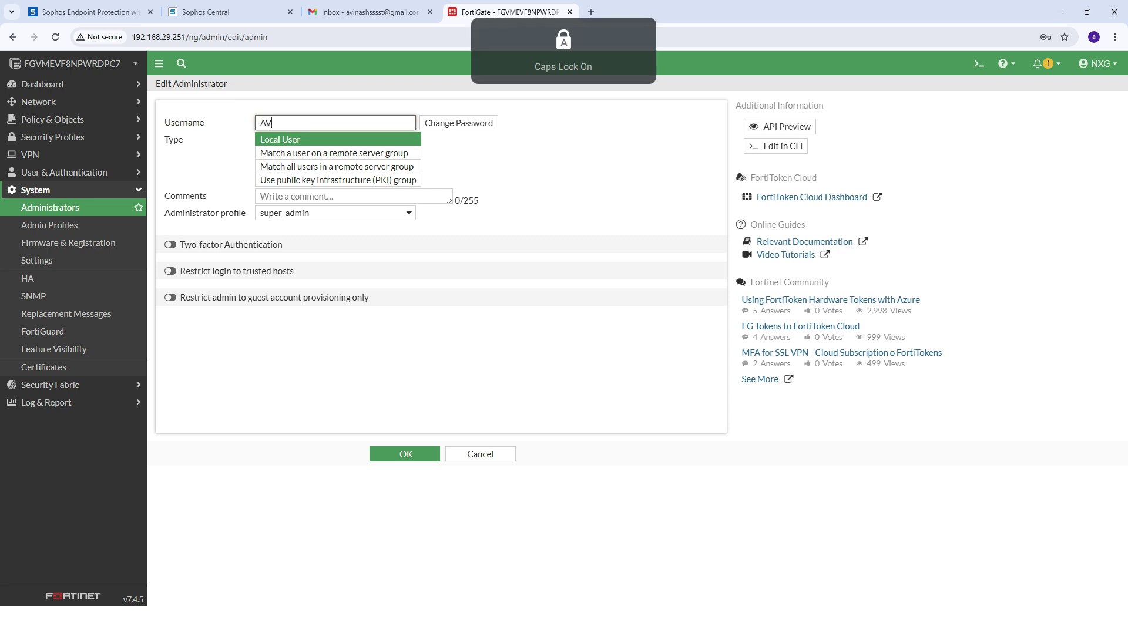
type("INASH")
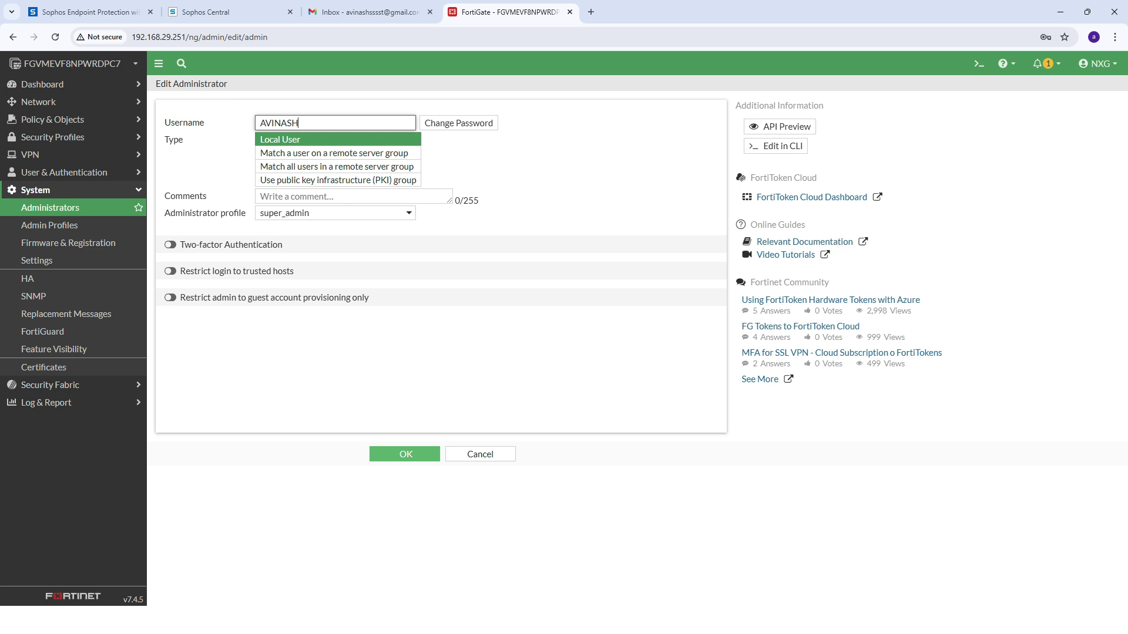
left_click(780, 127)
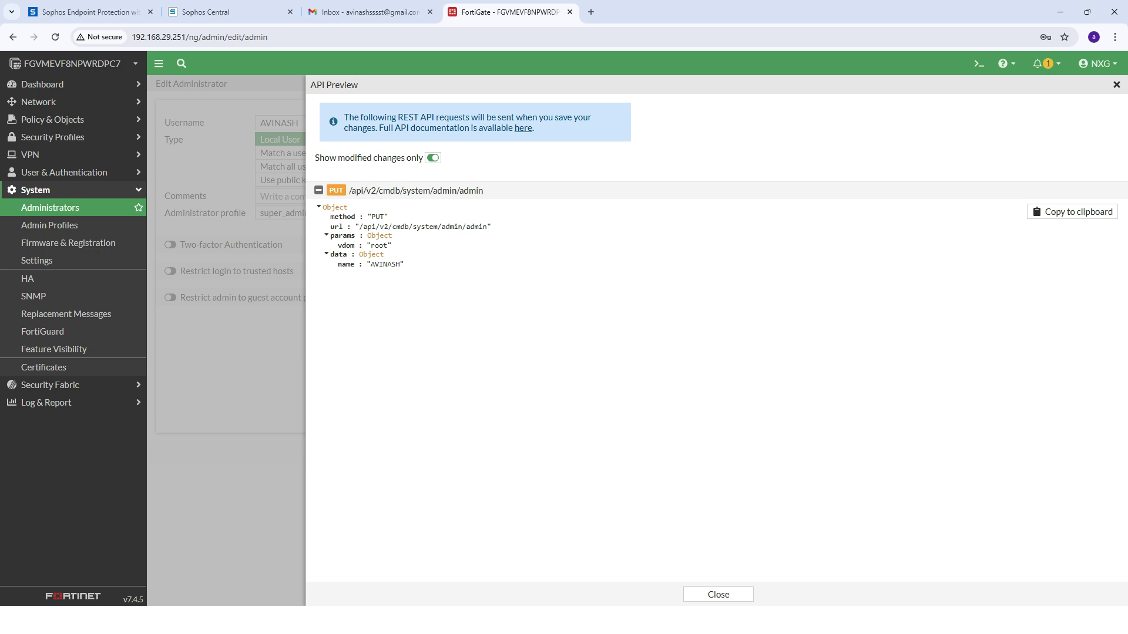
key("Escape")
left_click(764, 146)
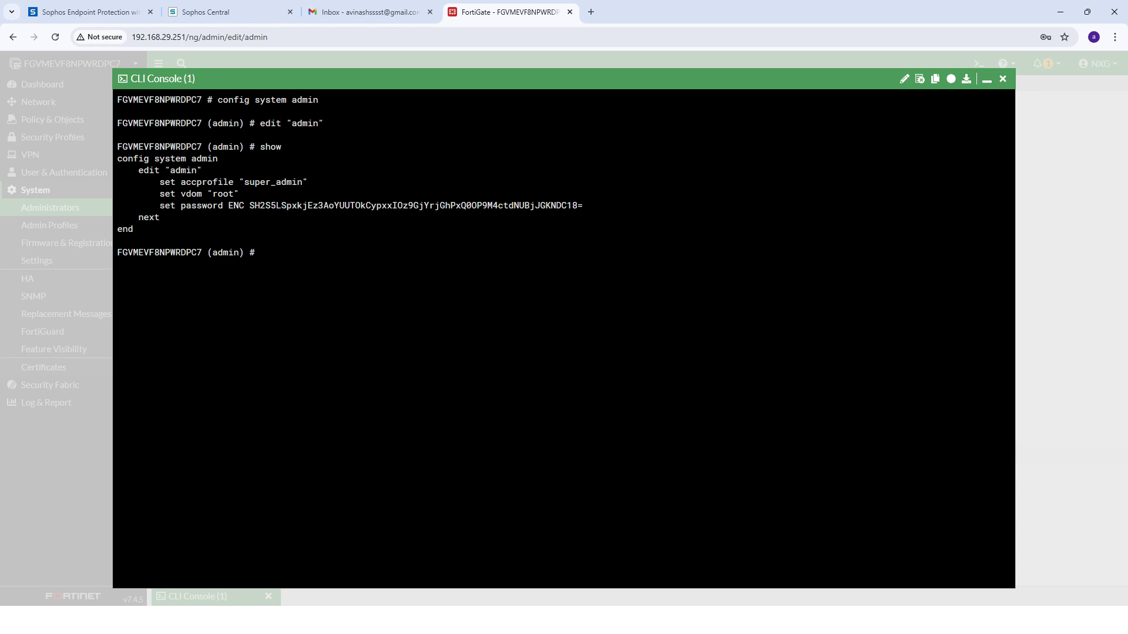
left_click(1002, 79)
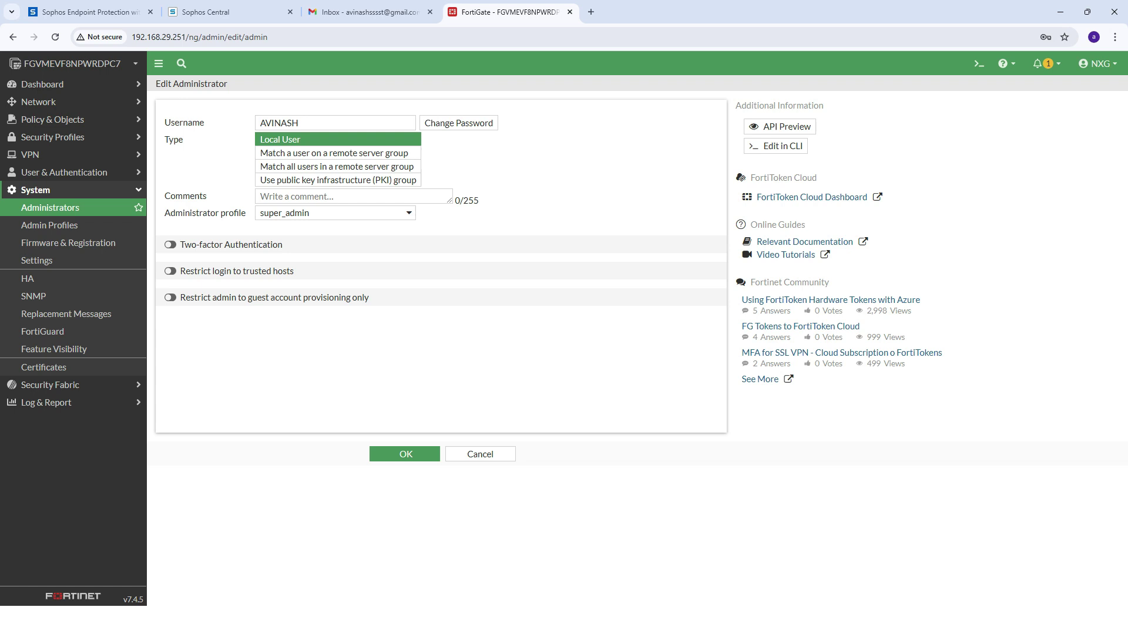
Confirm the AVINASH username and save the Edit Administrator form with OK
double_click(279, 123)
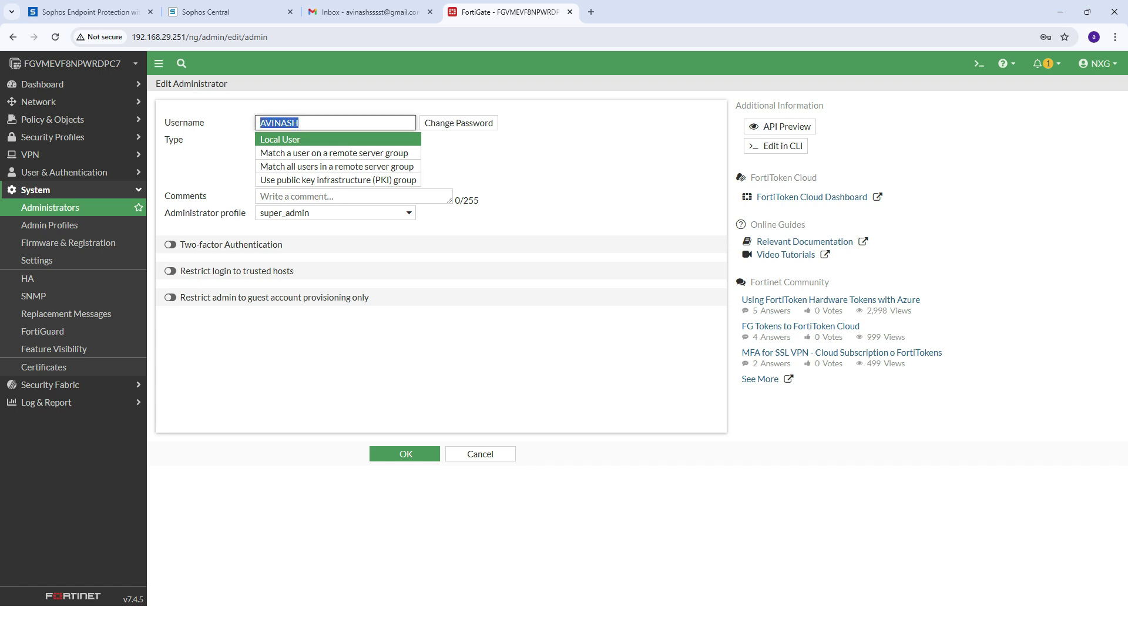
left_click(404, 454)
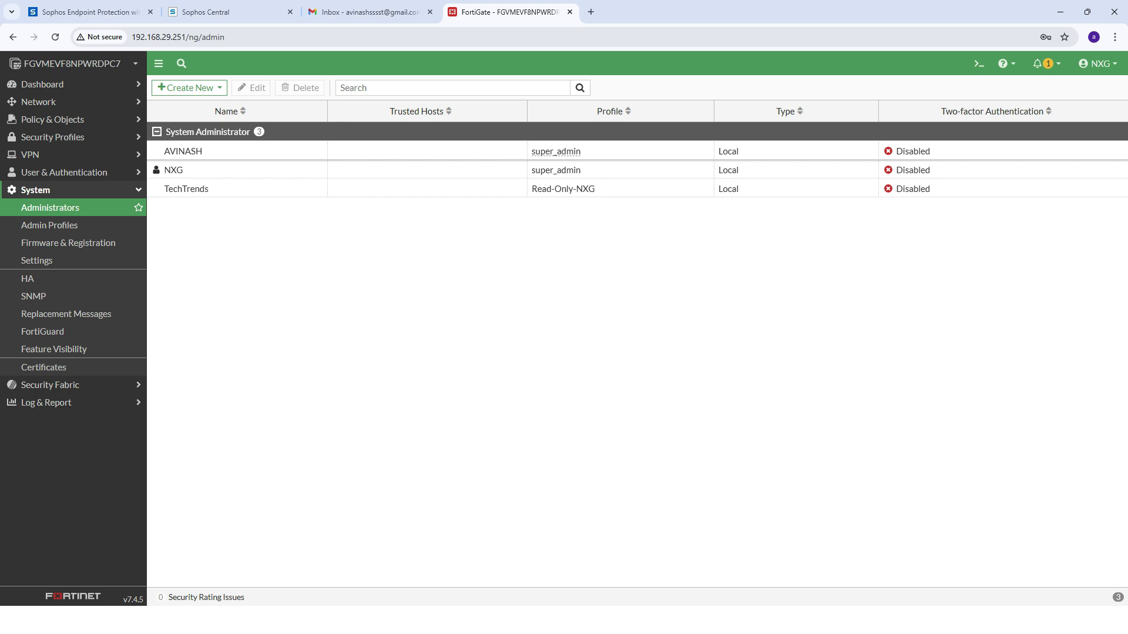
Log out of the NXG session and log back in as AVINASH with its password
left_click(1097, 64)
left_click(1052, 171)
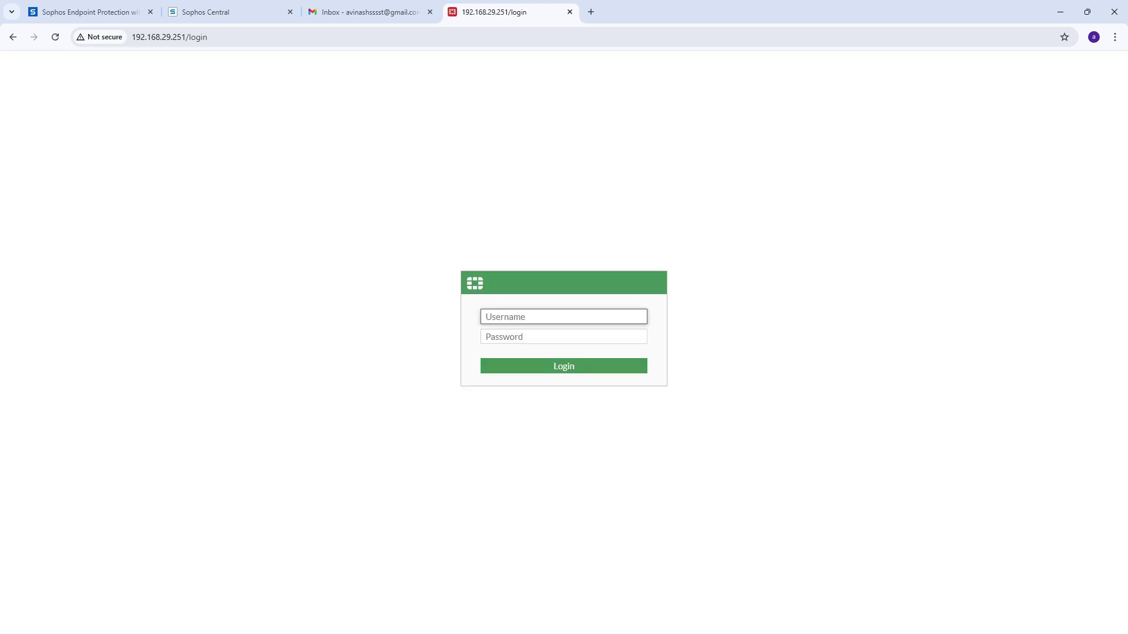
key("Caps_Lock")
key("Caps_Lock")
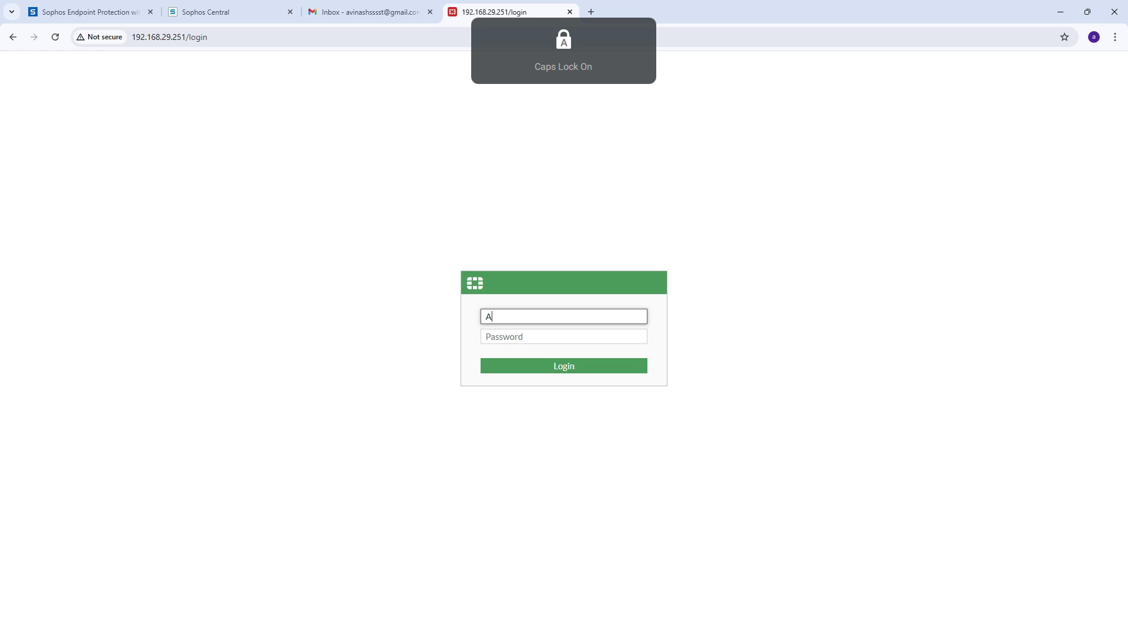
key("Tab")
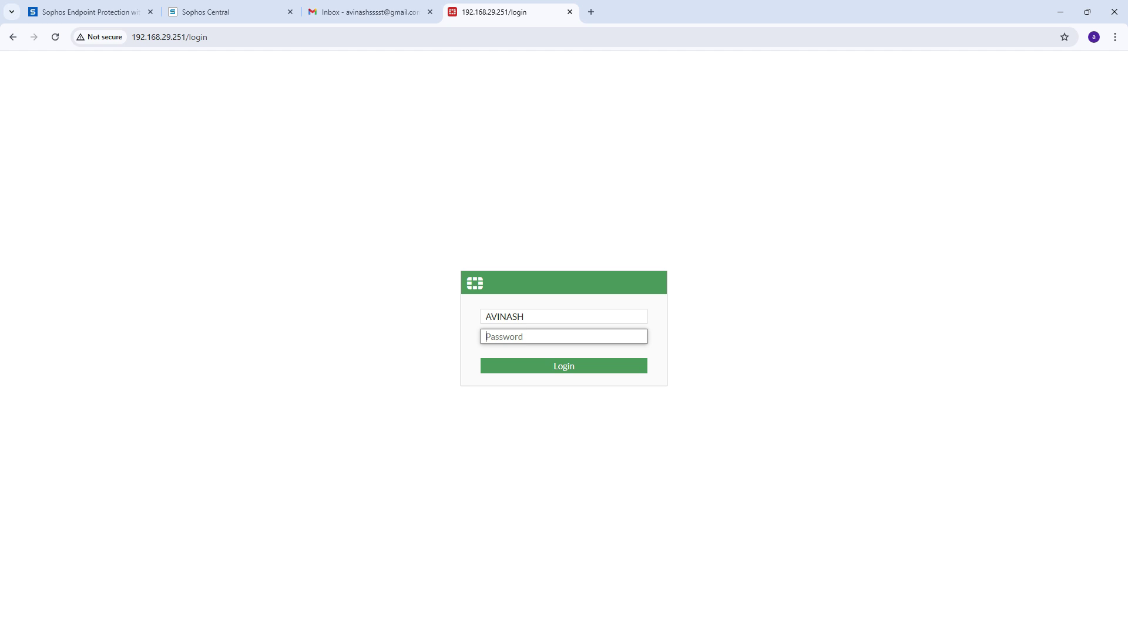
key("Caps_Lock")
key("Return")
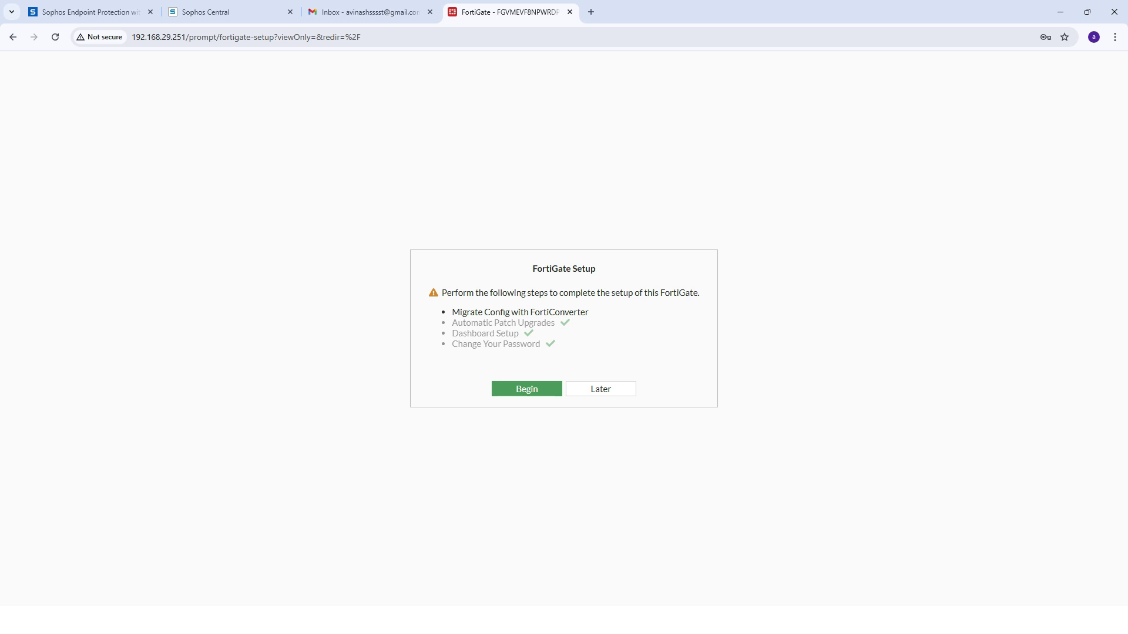
Choose Later on the setup prompt to load the Status dashboard as AVINASH
left_click(600, 388)
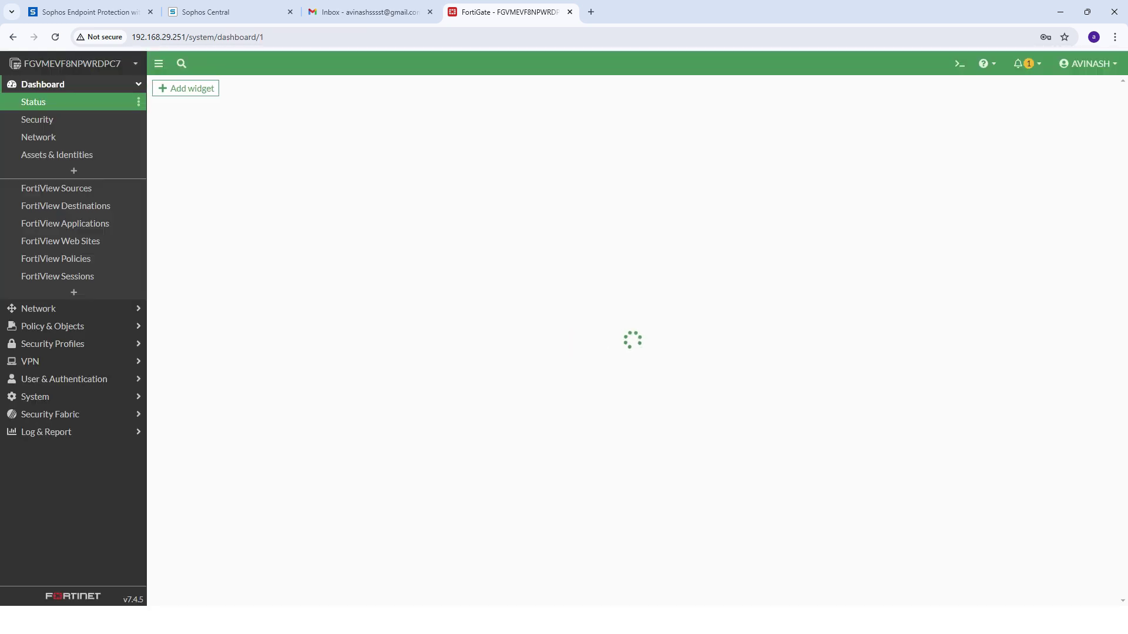